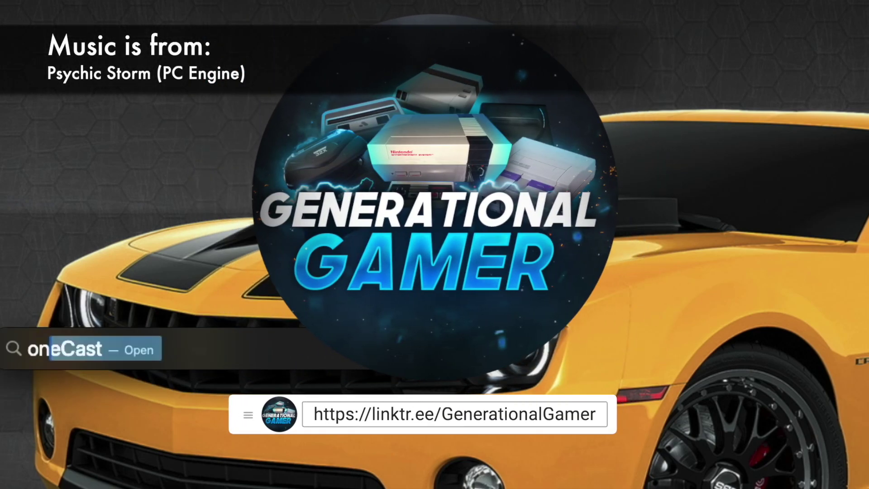
- Launch OneCast from Spotlight, begin Xbox One registration, and dismiss the version 1.14 up-to-date notice
{"action": "type", "text": "e"}
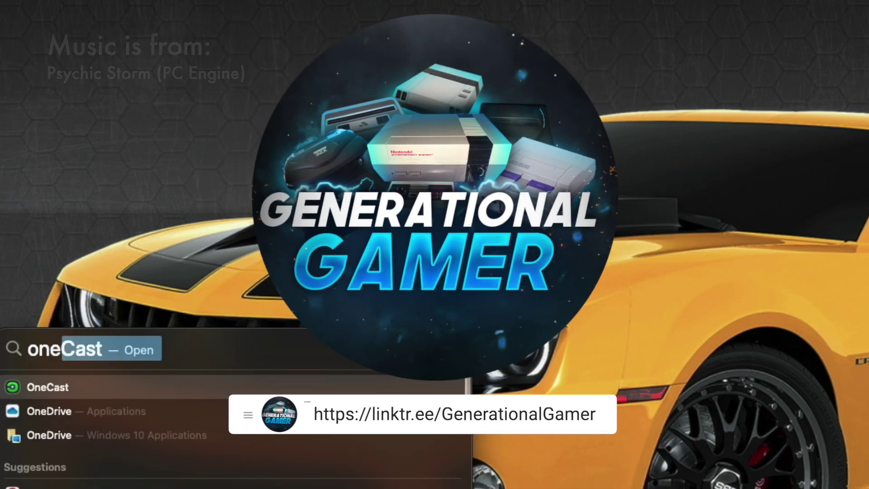
{"action": "key", "text": "Return"}
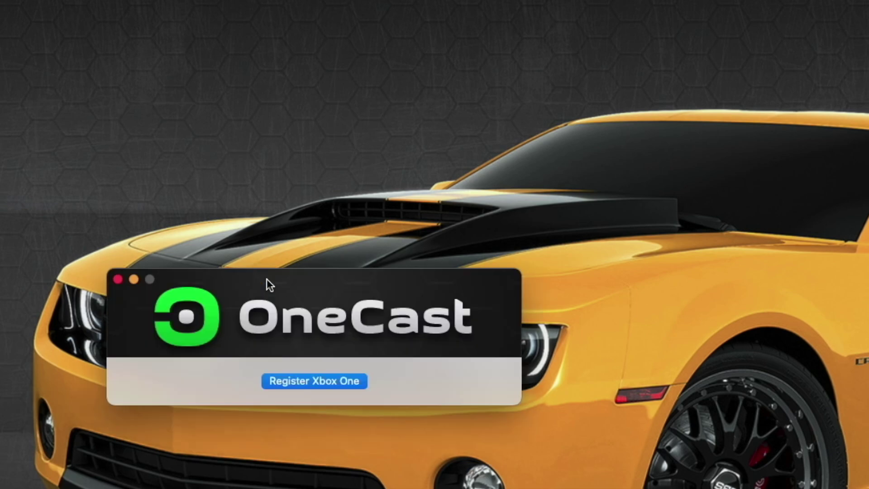
{"action": "left_click", "coordinate": [302, 381]}
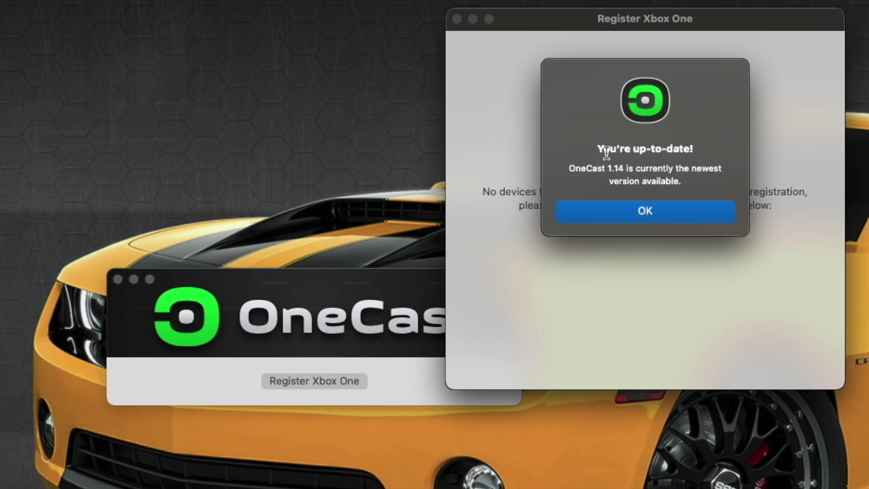
{"action": "left_click", "coordinate": [631, 219]}
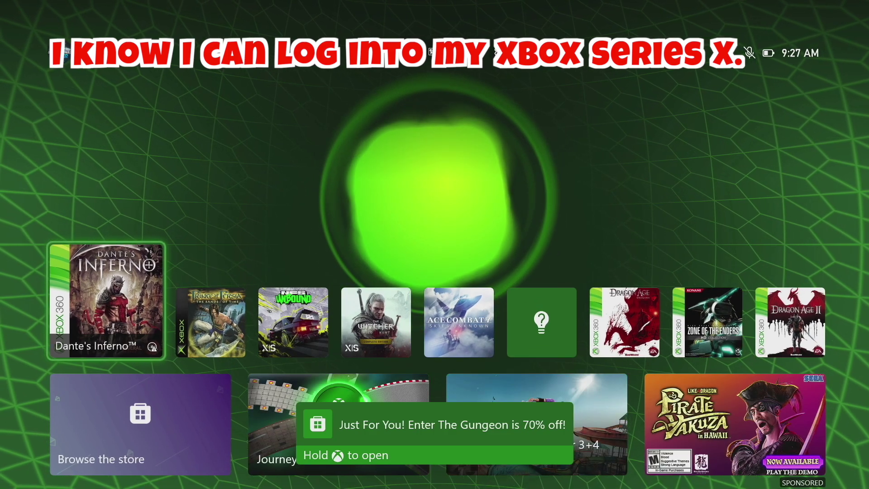
- On the Xbox Series X dashboard, open Network settings and move down to the network connection test
{"action": "key", "text": "Right"}
{"action": "key", "text": "Right"}
{"action": "key", "text": "Right"}
{"action": "key", "text": "Right"}
{"action": "key", "text": "Right"}
{"action": "key", "text": "Left"}
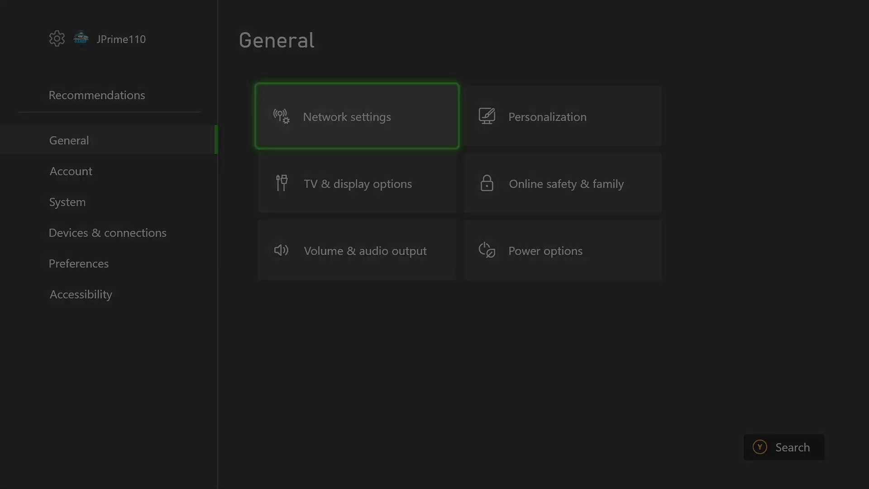
{"action": "key", "text": "Return"}
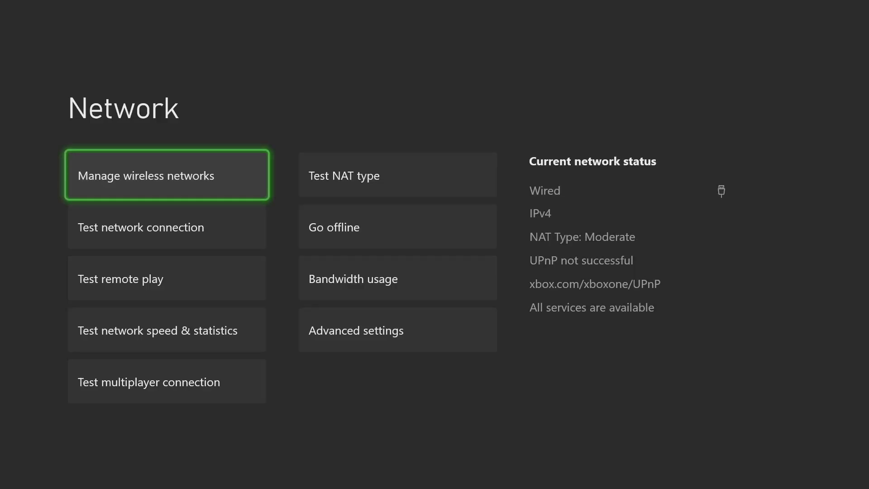
{"action": "key", "text": "Down"}
{"action": "key", "text": "Down"}
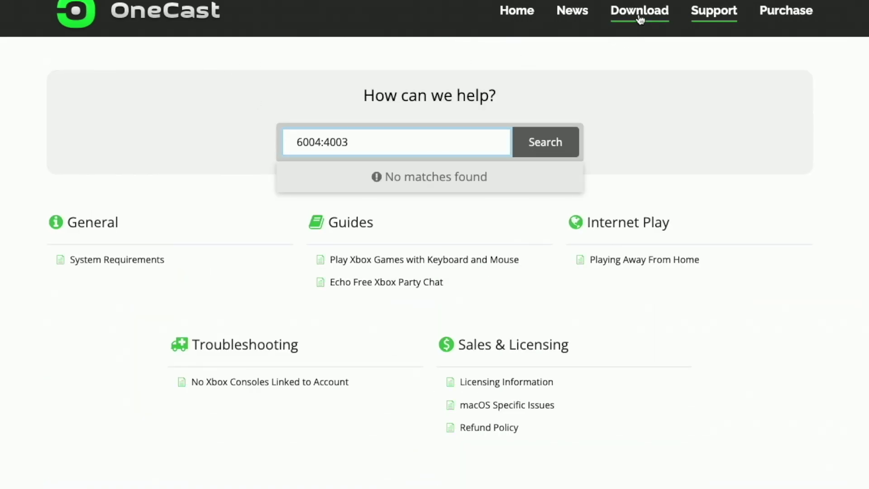
- Go from the Mac download instructions to the beta announcement and highlight the macOS DMG installer link
{"action": "left_click", "coordinate": [635, 14]}
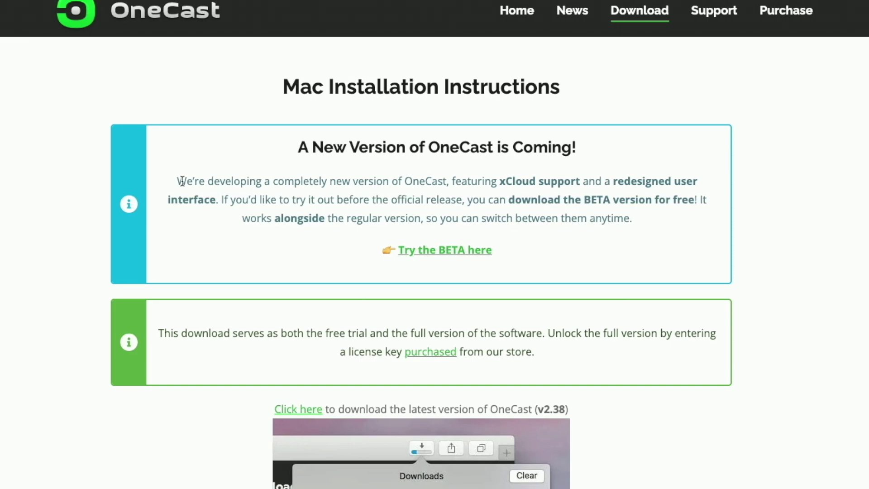
{"action": "left_click_drag", "start_coordinate": [186, 180], "coordinate": [656, 245]}
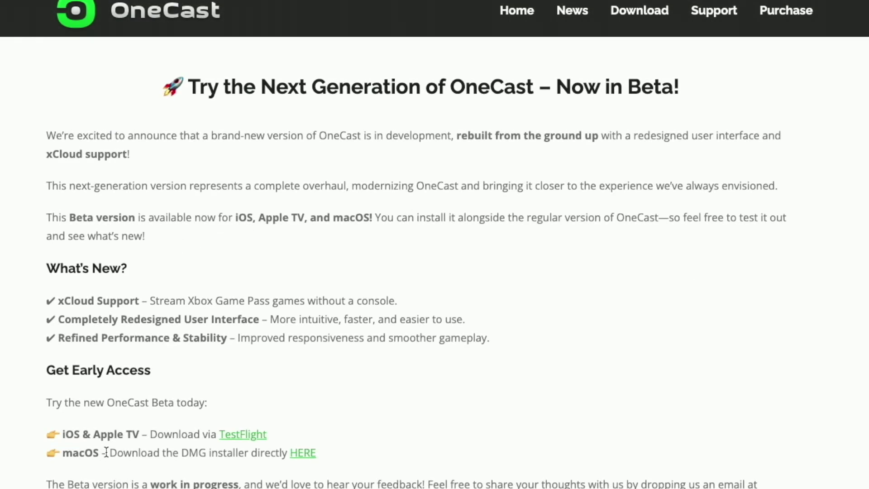
{"action": "left_click_drag", "start_coordinate": [110, 453], "coordinate": [306, 454]}
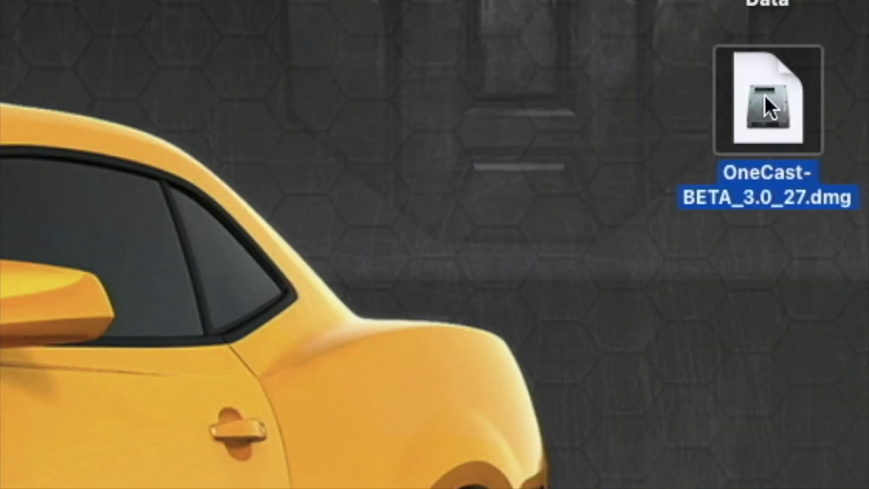
- Open OneCast-BETA_3.0_27.dmg and copy the OneCast app into the Applications folder
{"action": "double_click", "coordinate": [756, 96]}
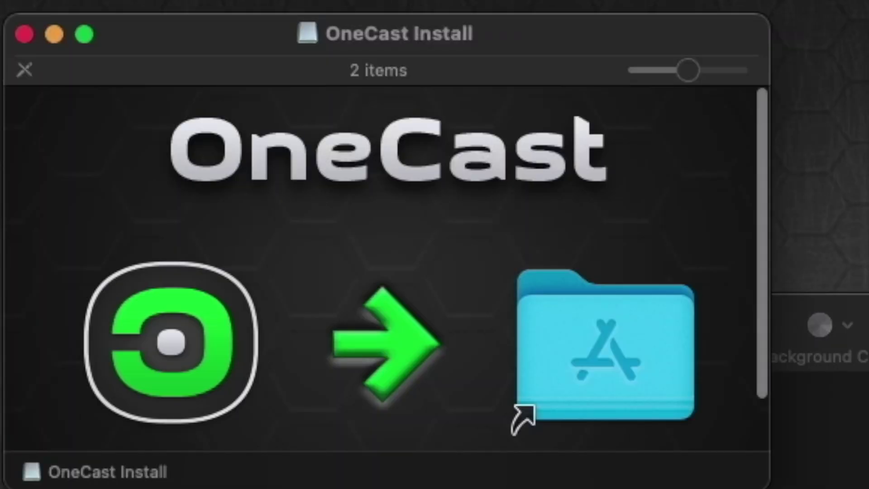
{"action": "left_click_drag", "start_coordinate": [179, 344], "coordinate": [598, 344]}
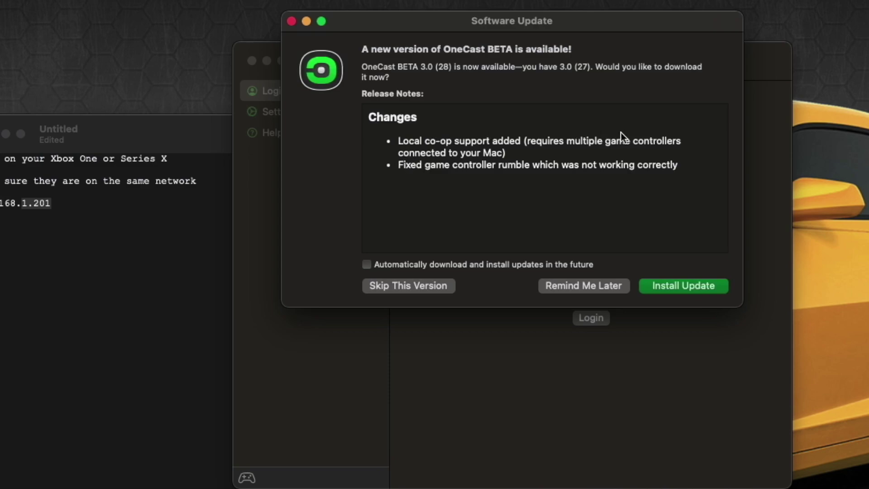
- Install the OneCast BETA 3.0 (28) update, relaunch the app, and start the Xbox account login
{"action": "left_click", "coordinate": [670, 286]}
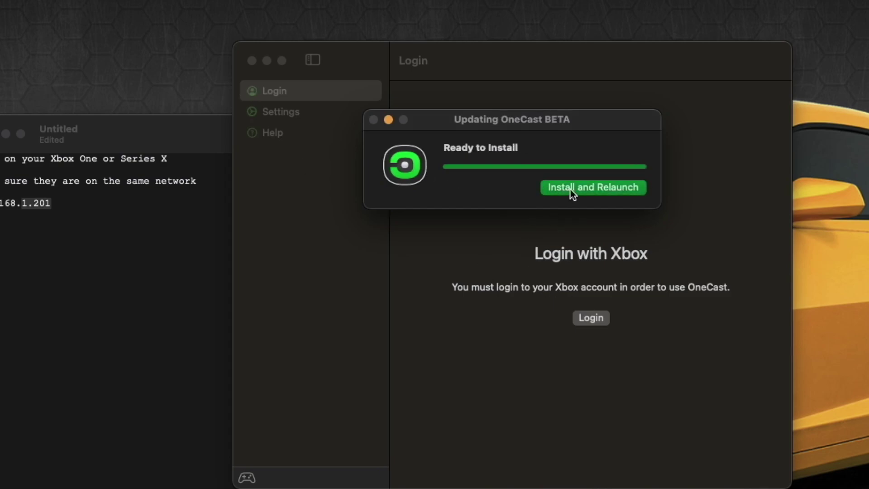
{"action": "left_click", "coordinate": [571, 189]}
{"action": "left_click", "coordinate": [585, 317]}
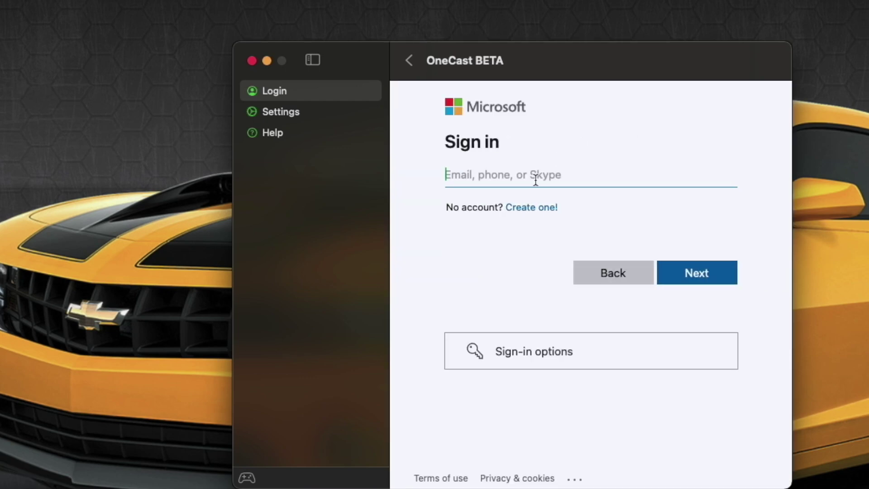
- Paste the account e-mail into the Microsoft sign-in, submit it, and continue past Login successful
{"action": "key", "text": "super+v"}
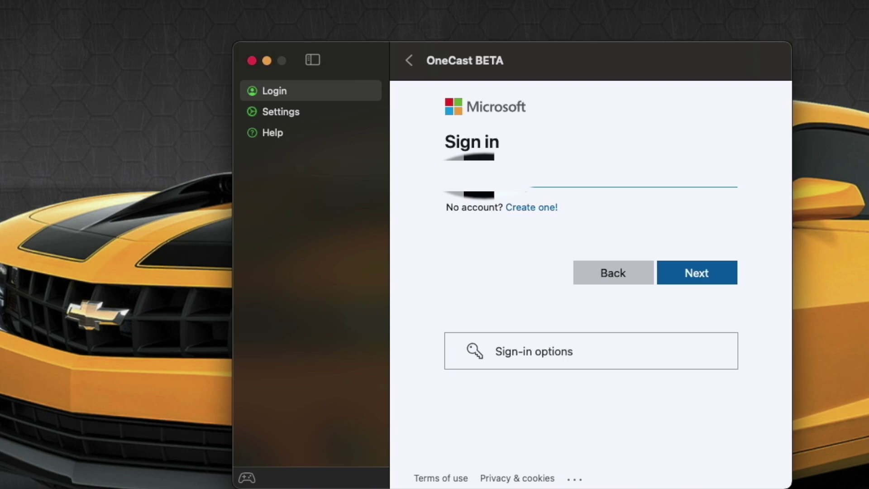
{"action": "key", "text": "Return"}
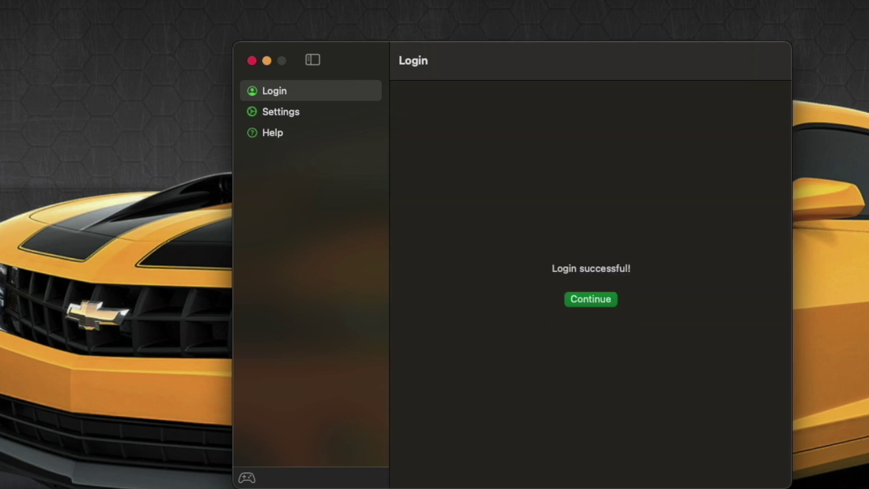
{"action": "left_click", "coordinate": [602, 297]}
- From the Settings page, return to the consoles page and connect to the Xbox Series X
{"action": "key", "text": "super+comma"}
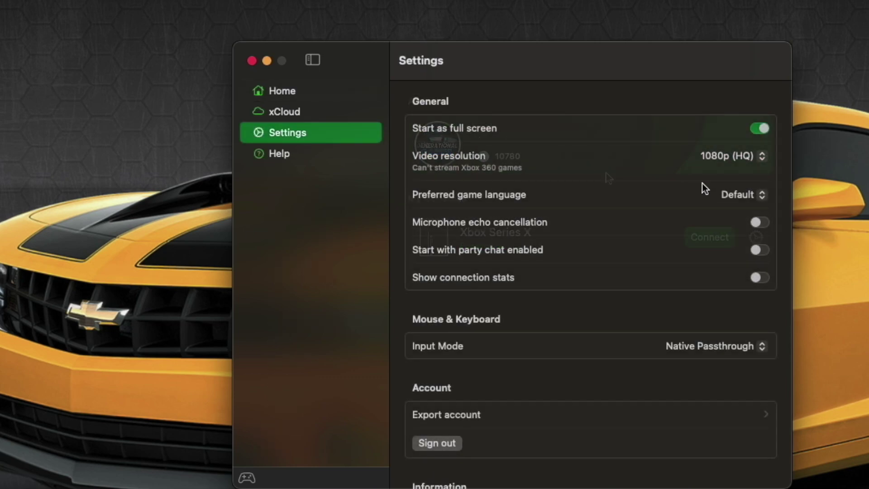
{"action": "scroll", "coordinate": [682, 294], "scroll_direction": "down", "scroll_amount": 3}
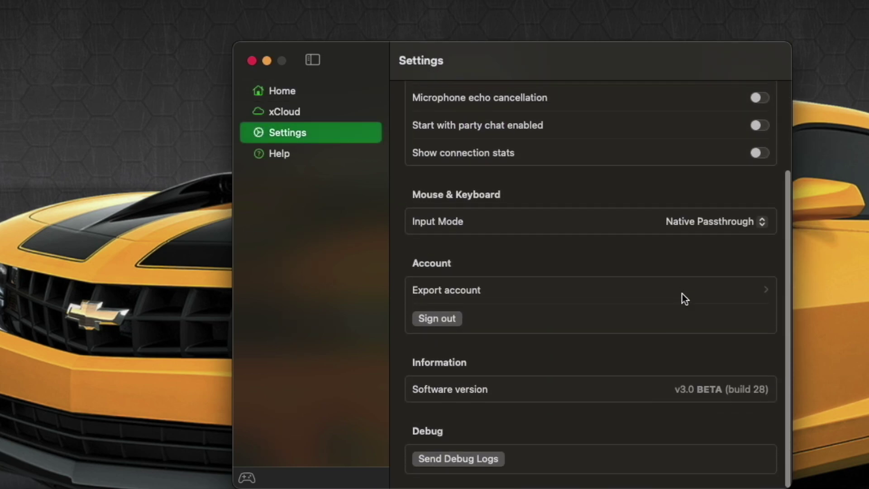
{"action": "scroll", "coordinate": [683, 294], "scroll_direction": "up", "scroll_amount": 5}
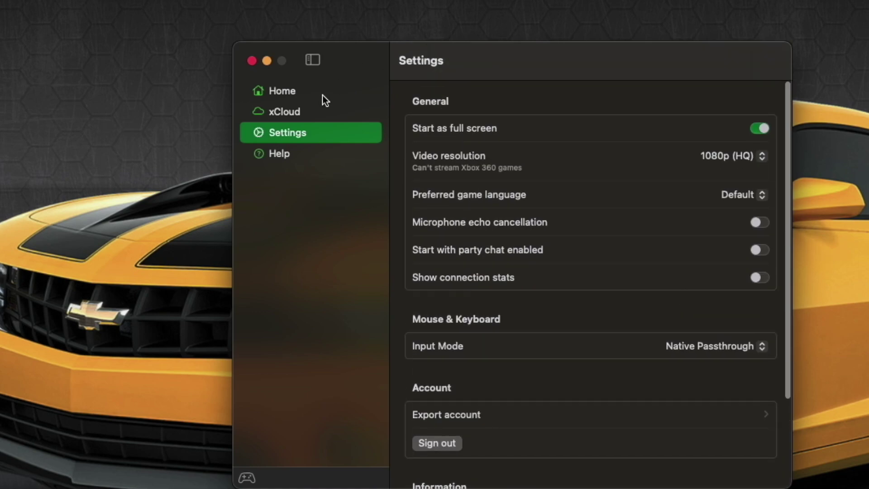
{"action": "left_click", "coordinate": [297, 93]}
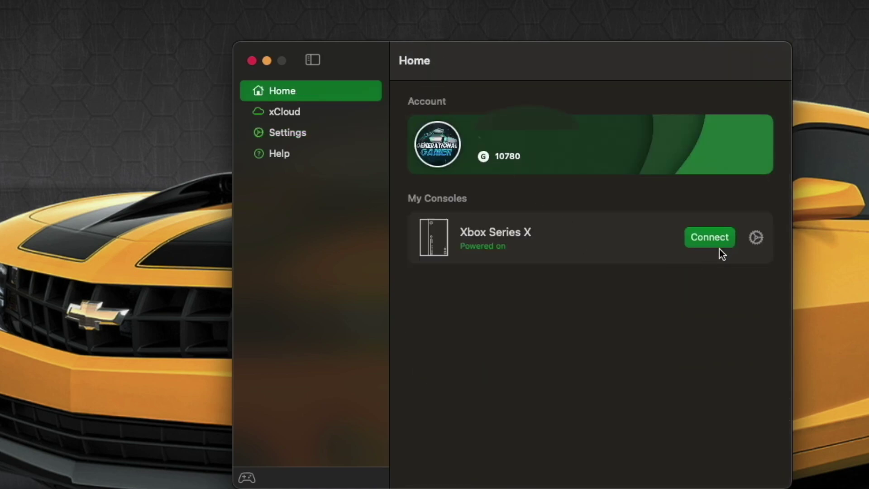
{"action": "left_click", "coordinate": [714, 239]}
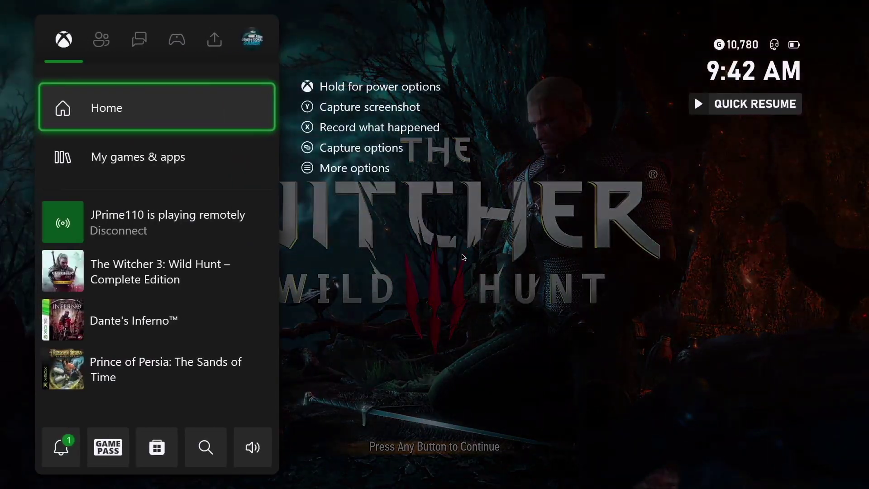
- Close the Xbox guide over The Witcher 3 and view OneCast's About version information
{"action": "key", "text": "Escape"}
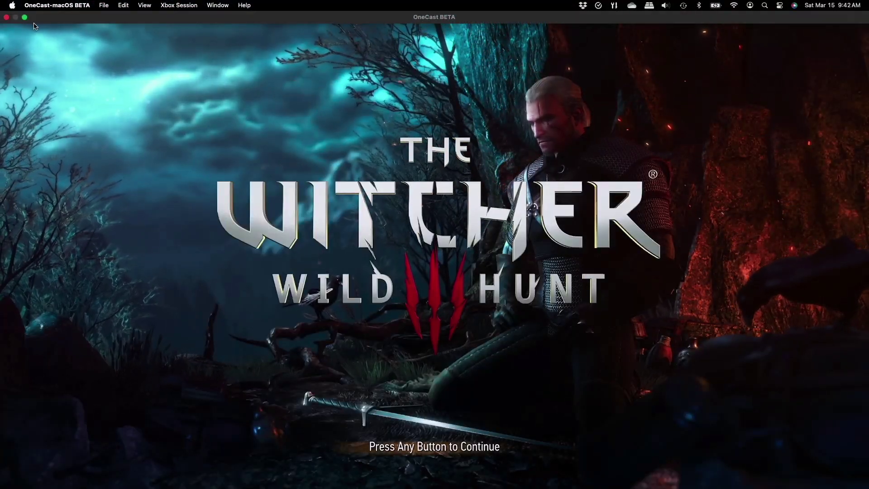
{"action": "left_click", "coordinate": [41, 5]}
{"action": "left_click", "coordinate": [44, 19]}
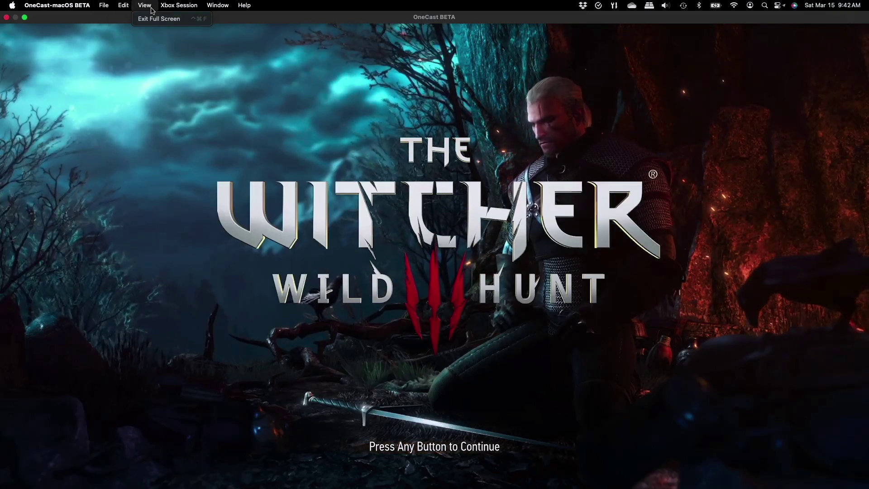
- Turn on Locked Input Mode and Party Chat in Xbox Session, allowing microphone access
{"action": "mouse_move", "coordinate": [174, 6]}
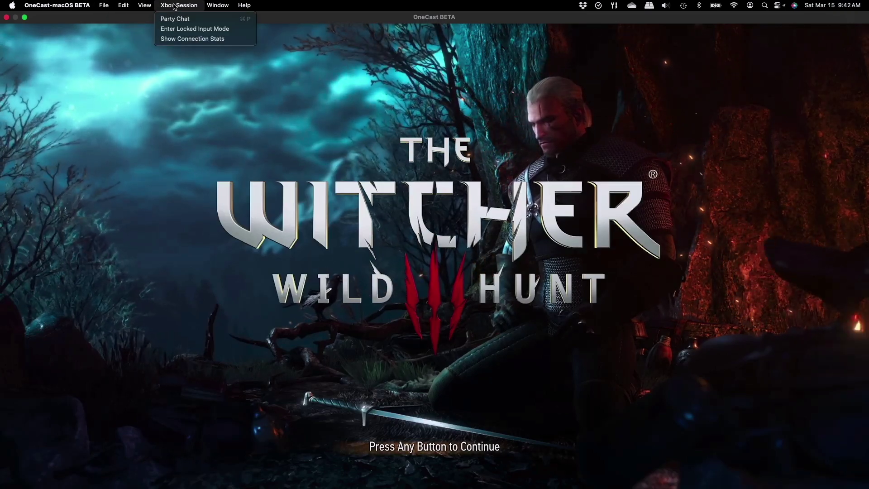
{"action": "left_click", "coordinate": [190, 30]}
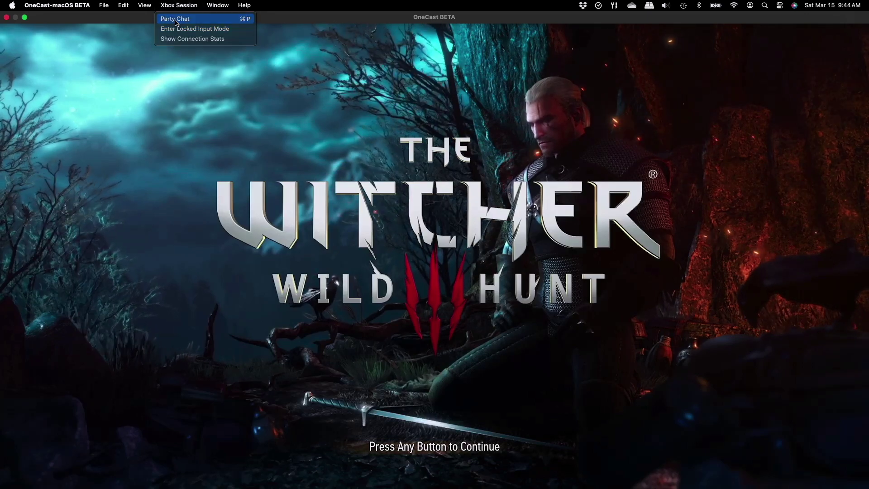
{"action": "left_click", "coordinate": [176, 19]}
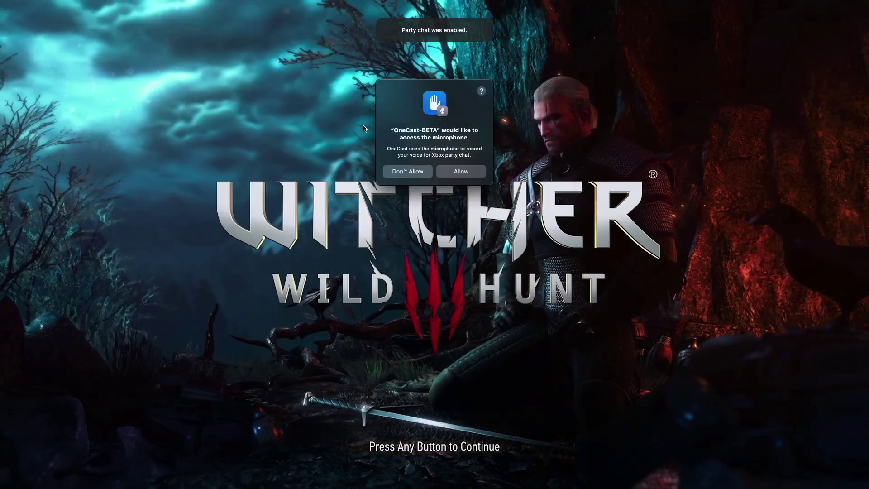
{"action": "left_click", "coordinate": [414, 173]}
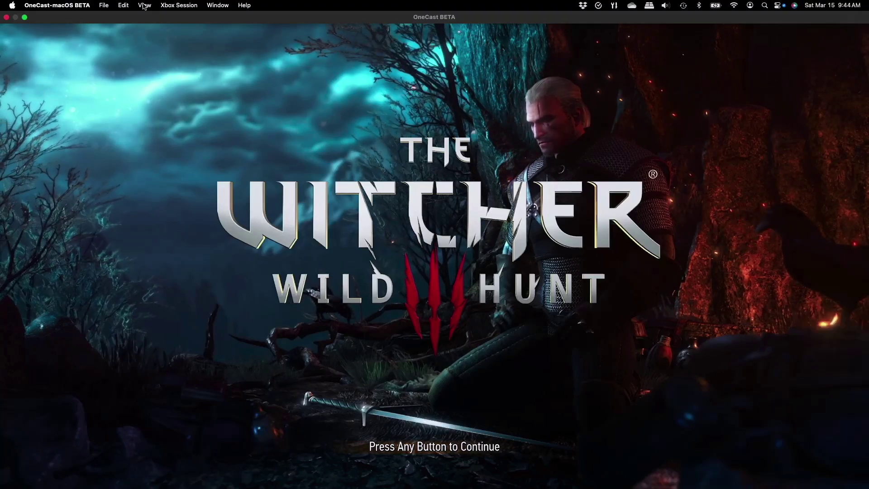
- Take the OneCast stream out of full screen into a window
{"action": "left_click", "coordinate": [189, 6]}
{"action": "mouse_move", "coordinate": [210, 8]}
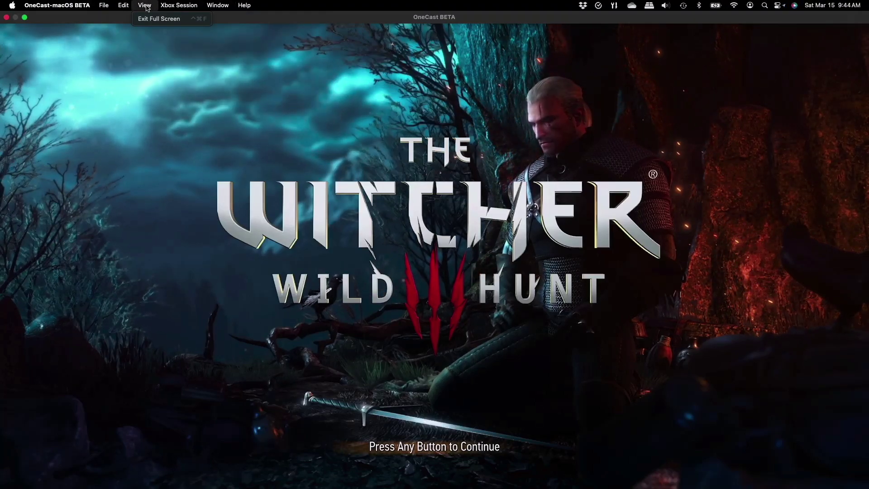
{"action": "left_click", "coordinate": [154, 19]}
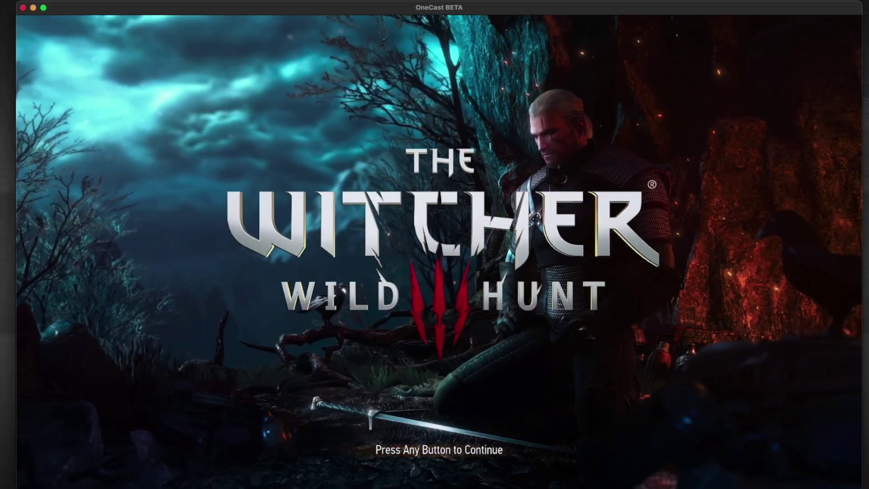
- Continue past The Witcher 3 title screen and open the MY REWARDS screen
{"action": "left_click", "coordinate": [457, 232]}
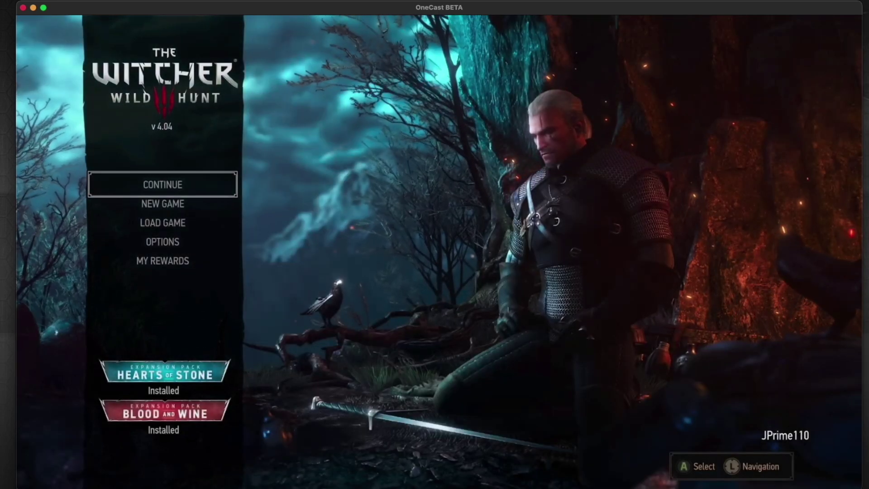
{"action": "key", "text": "Down"}
{"action": "key", "text": "Down"}
{"action": "key", "text": "Down"}
{"action": "key", "text": "Down"}
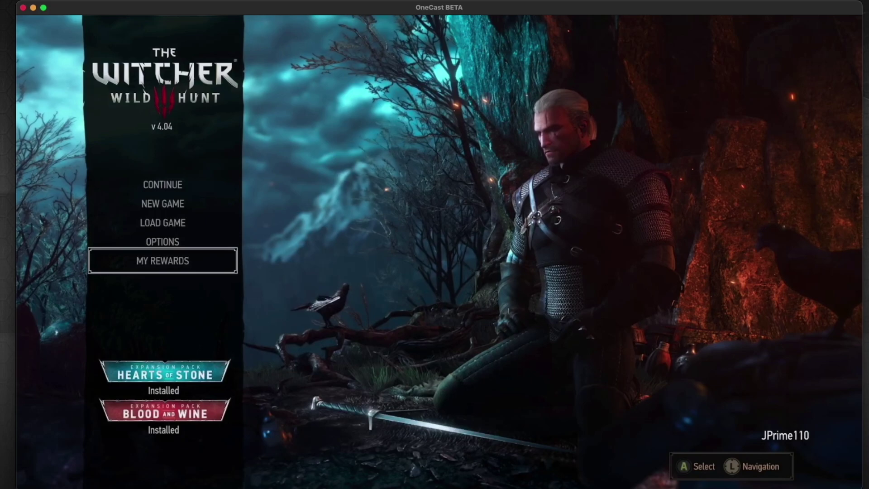
{"action": "key", "text": "Return"}
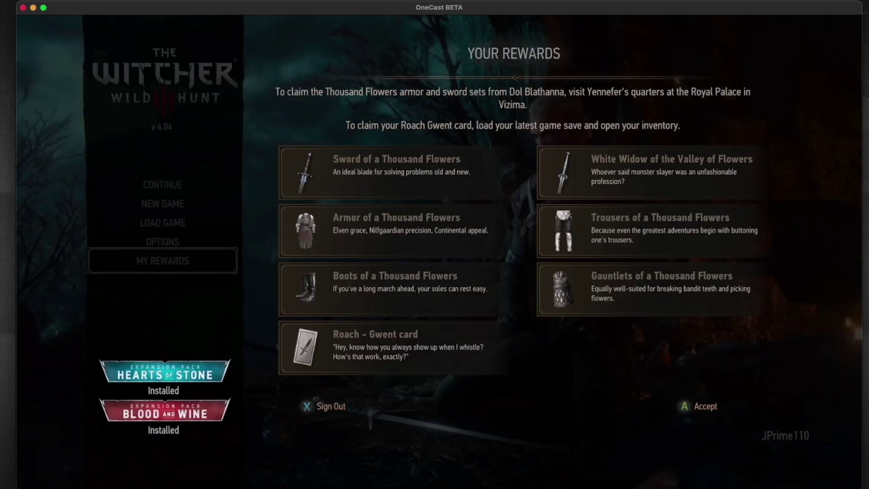
- Close the rewards screen and send the console back to the Xbox Home dashboard
{"action": "key", "text": "Escape"}
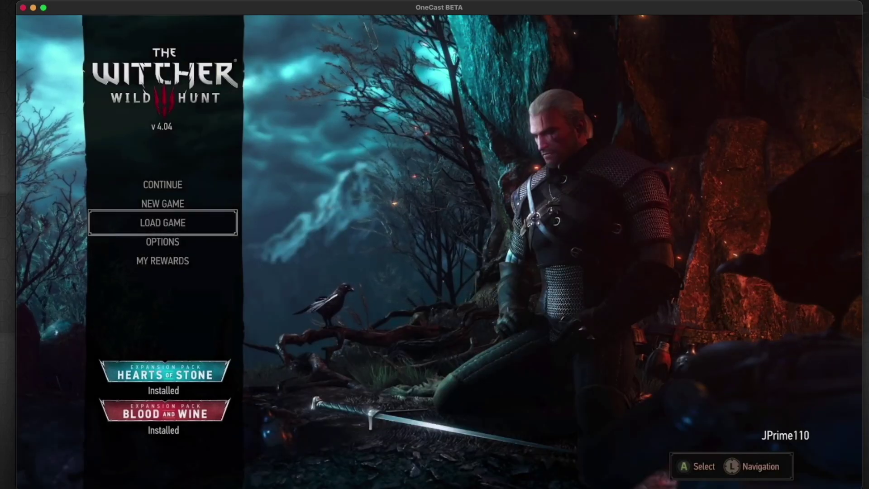
{"action": "key", "text": "Home"}
{"action": "key", "text": "Return"}
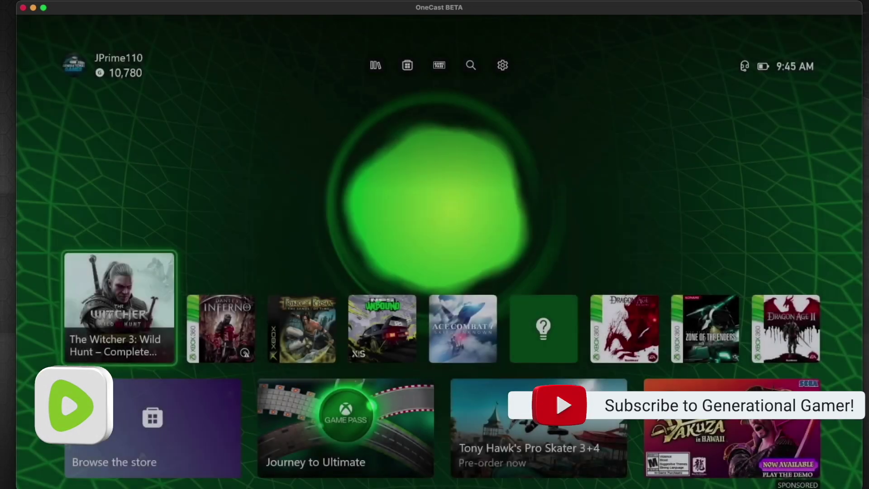